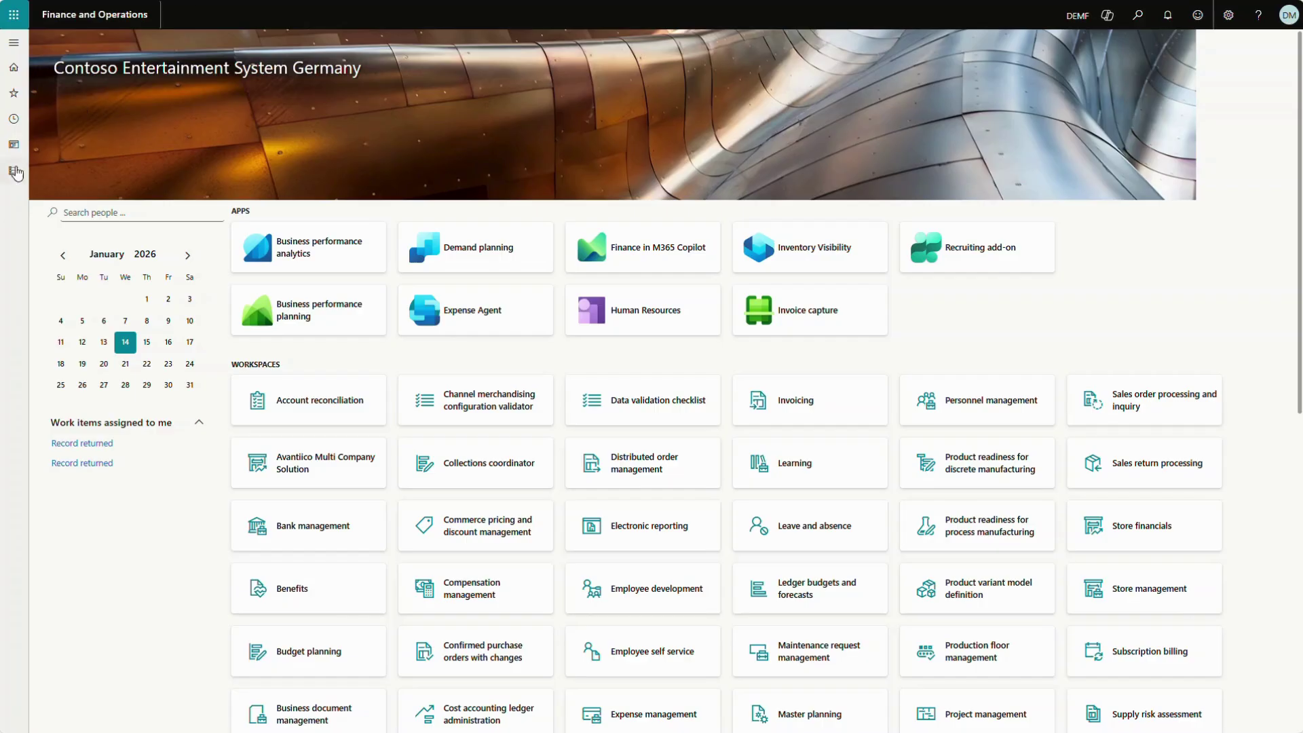
- Open the SFTP record in the Ledger journal file import locations of the Avantiico Multi Company Solution module
click(12, 177)
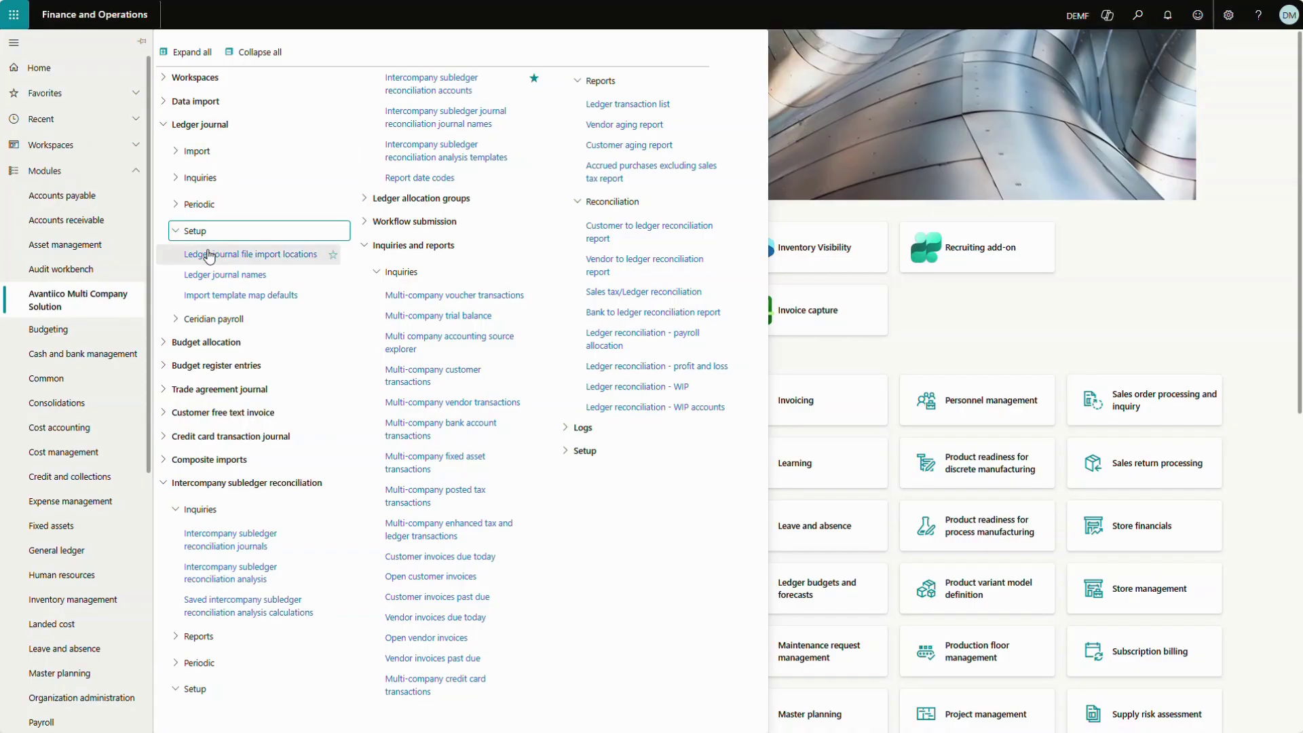
click(209, 258)
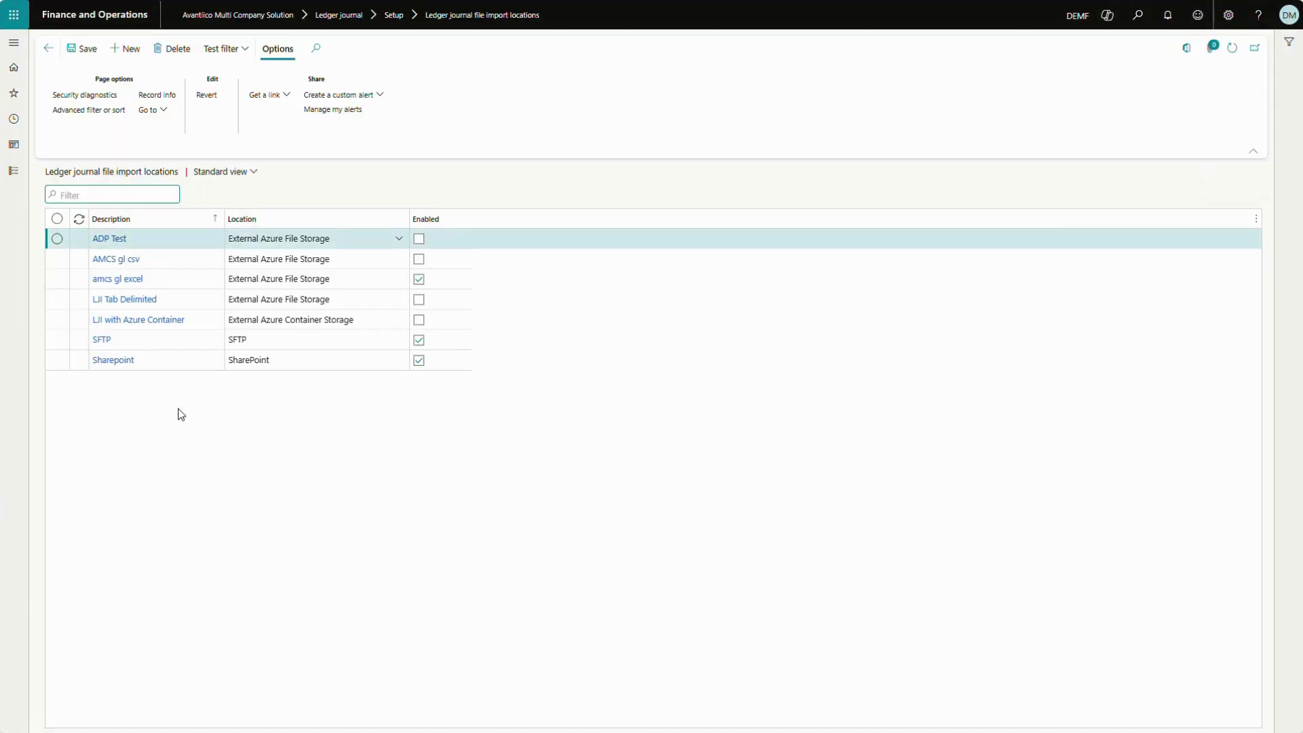
click(137, 349)
click(102, 341)
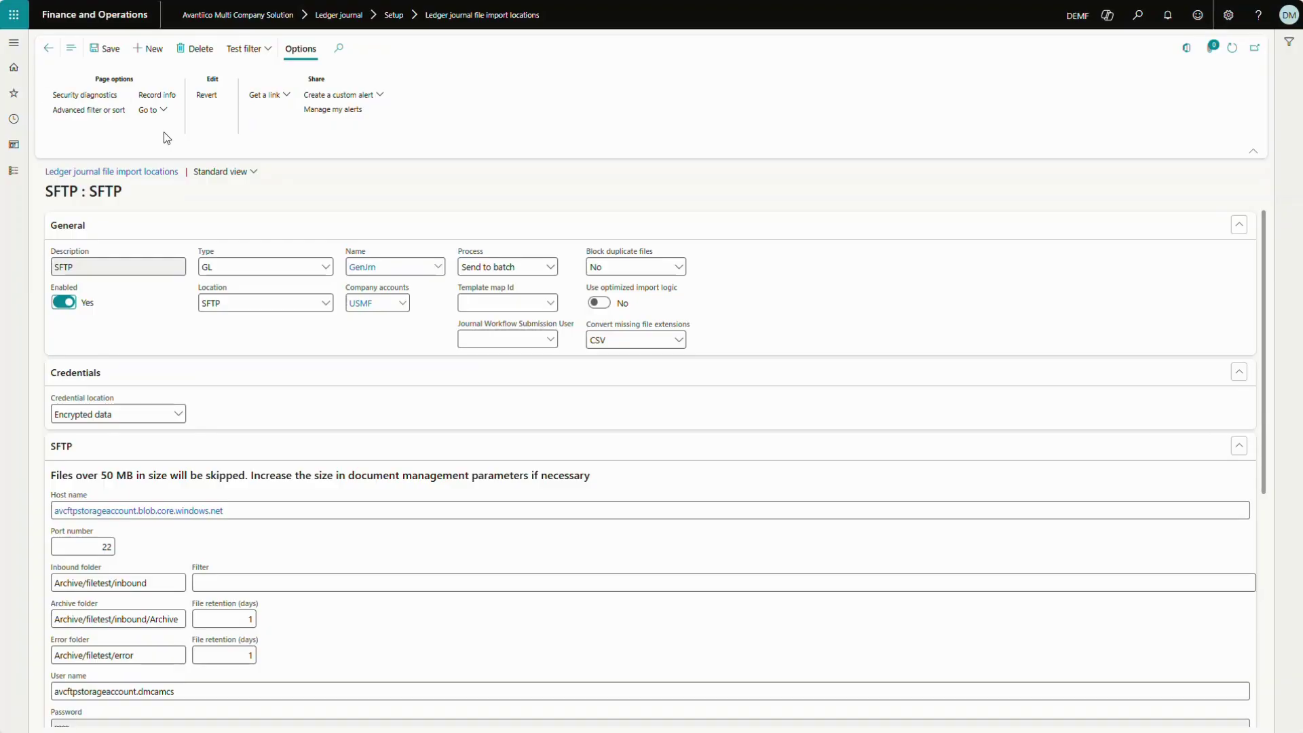
- Review the SFTP import location's available location types, host name, folder paths and file retention settings
click(319, 304)
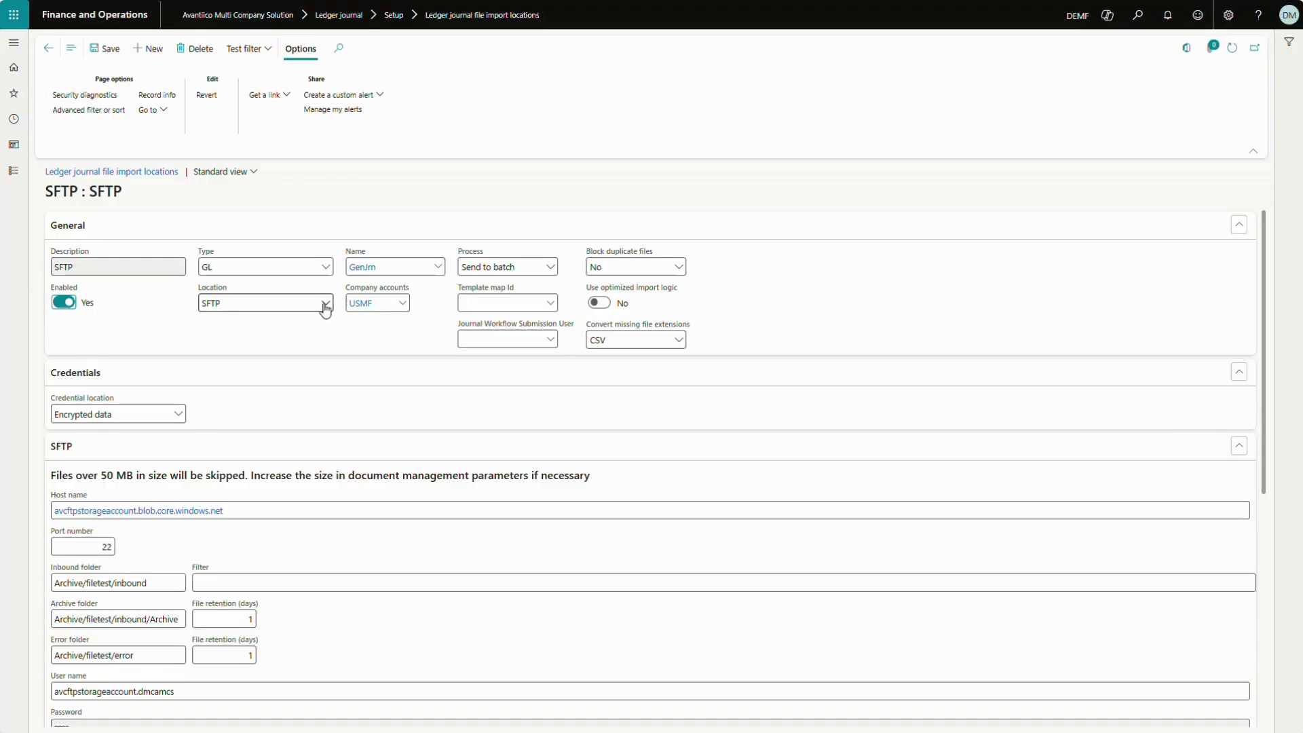
click(326, 305)
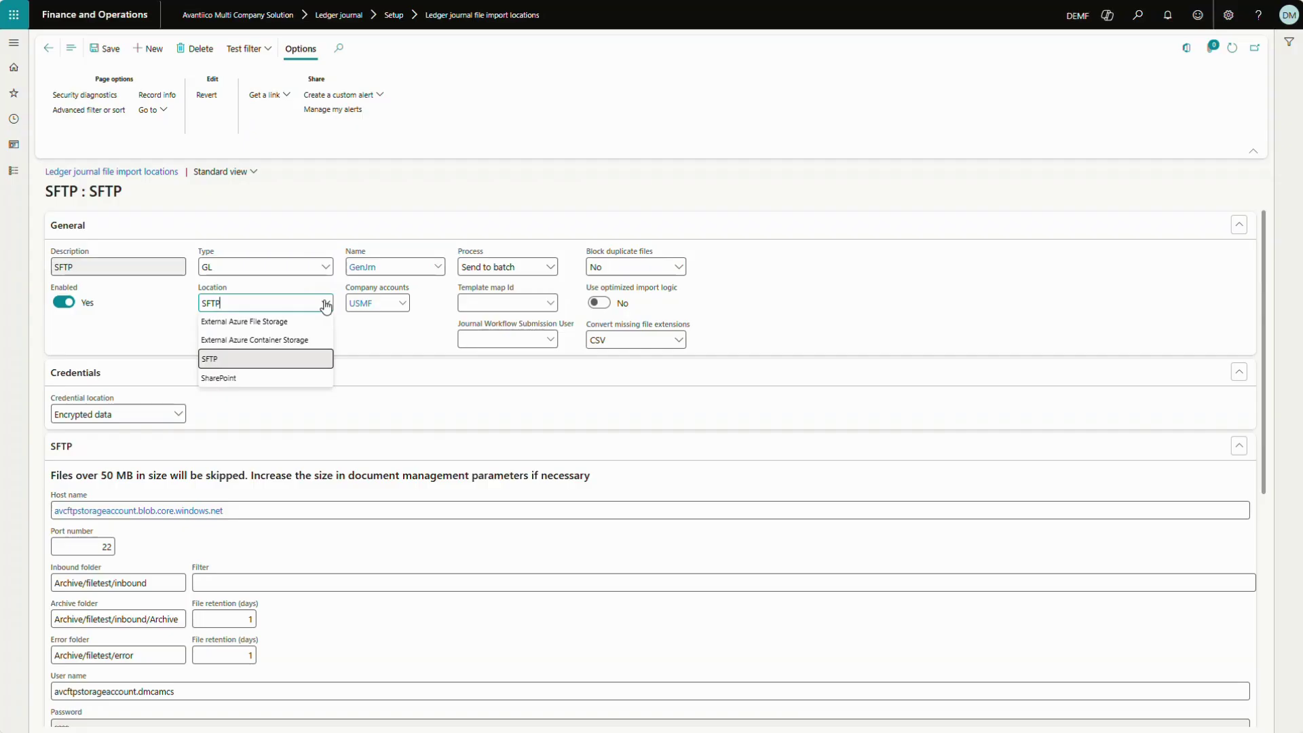
click(326, 305)
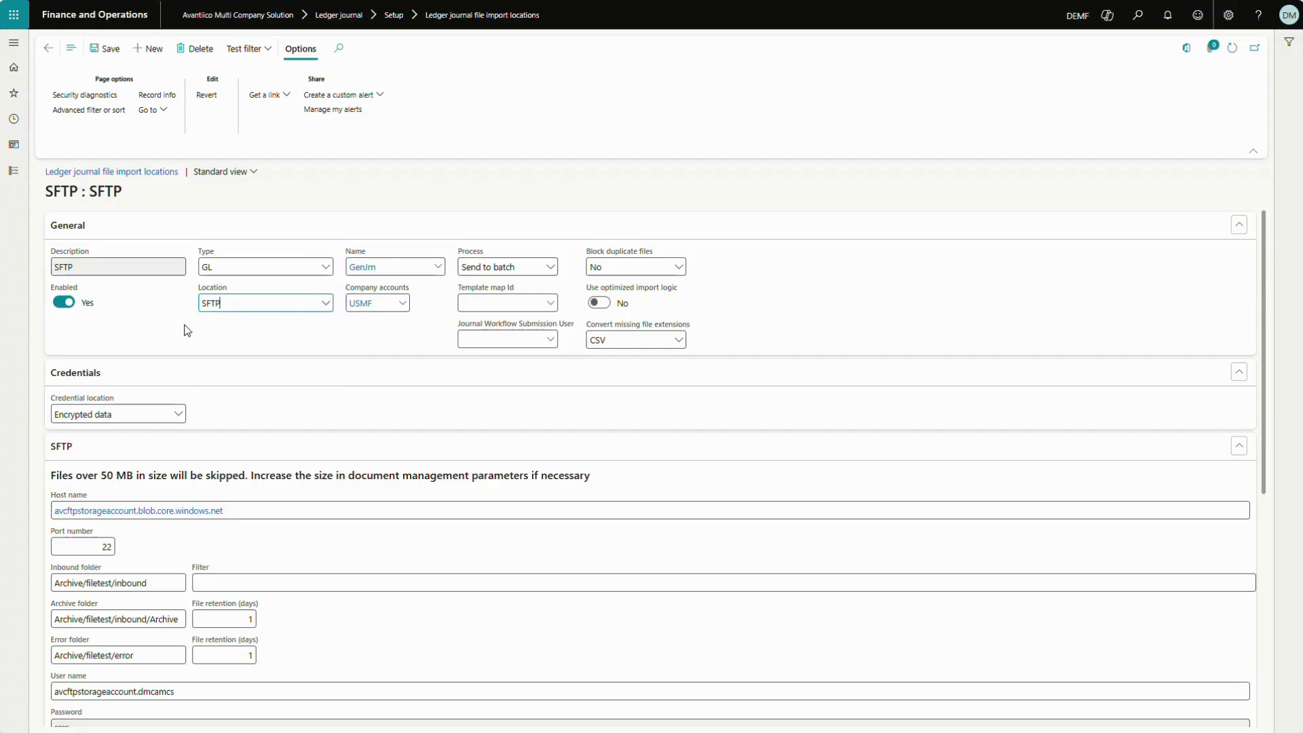
scroll(175, 329, down, 4)
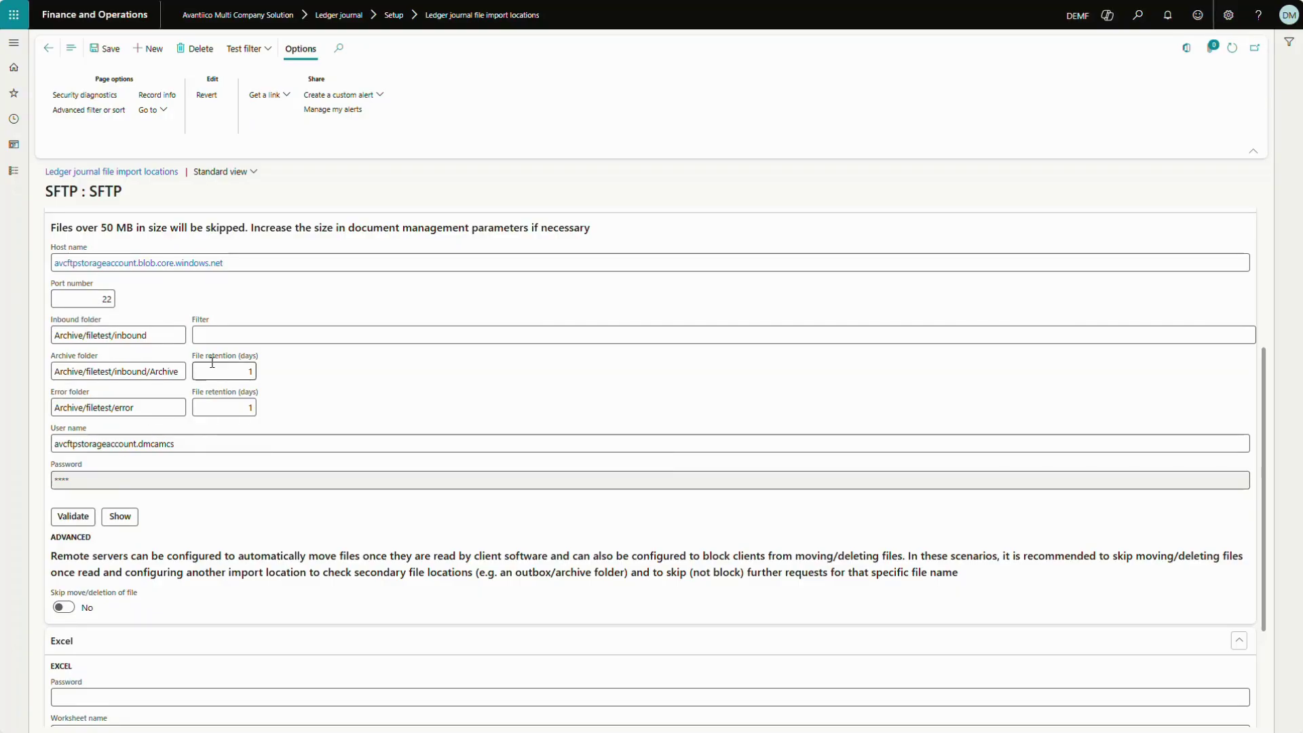
scroll(212, 362, up, 2)
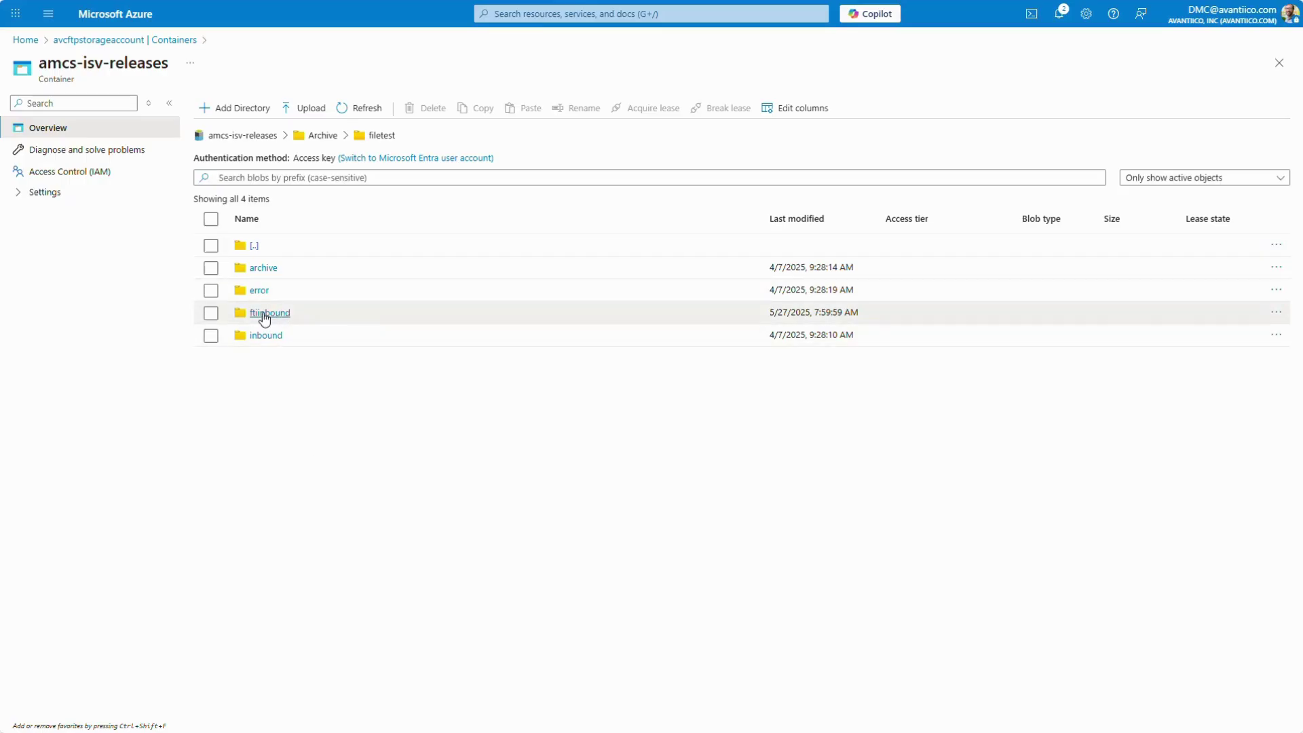
- In the Azure container amcs-isv-releases, upload AMCS Demo FTI-Multi Import 01-15-26.xlsx to the configured inbound folder, Archive/filetest/inbound
click(257, 336)
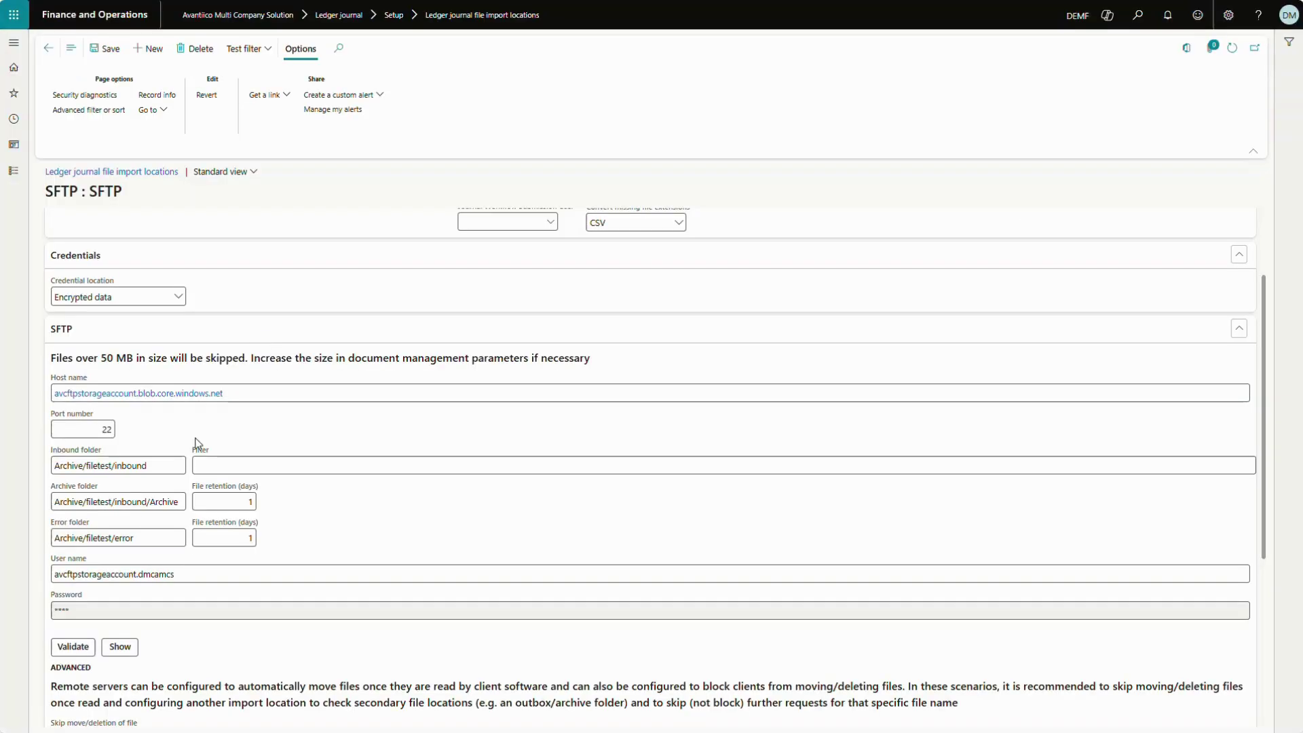
drag(162, 466, 24, 452)
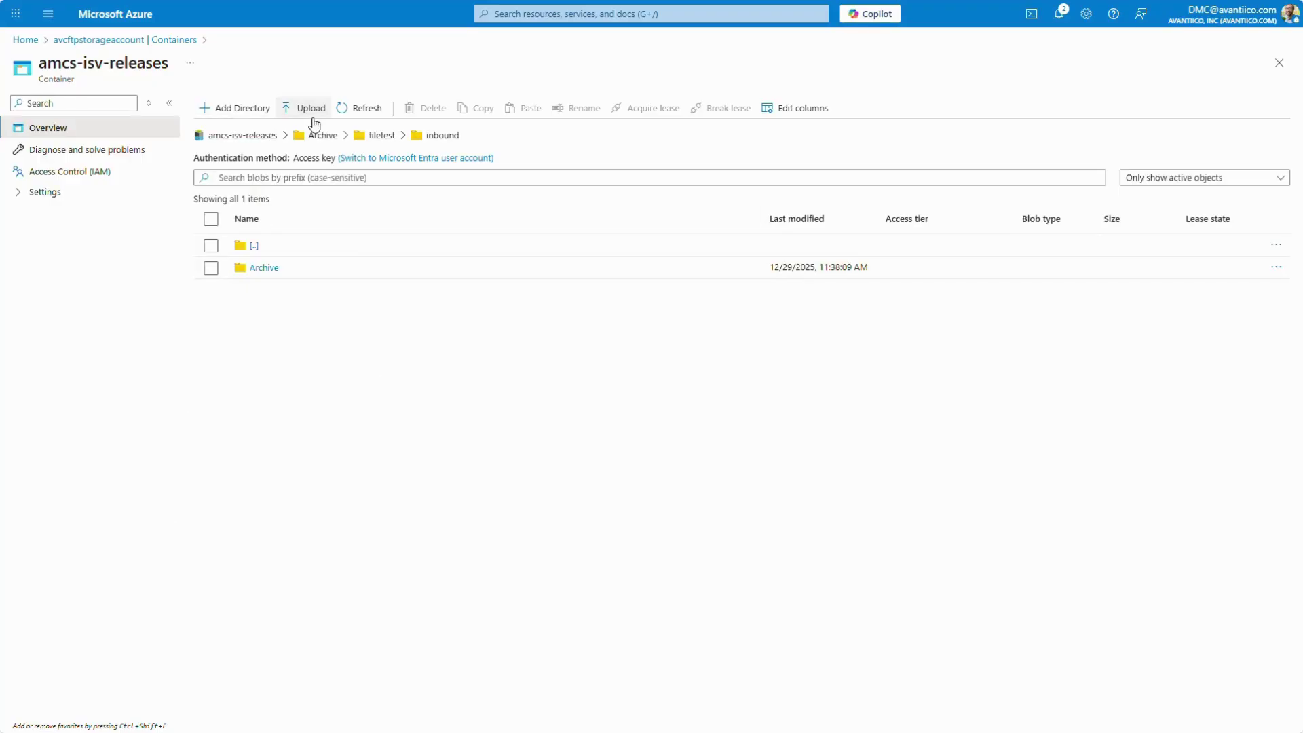
click(307, 110)
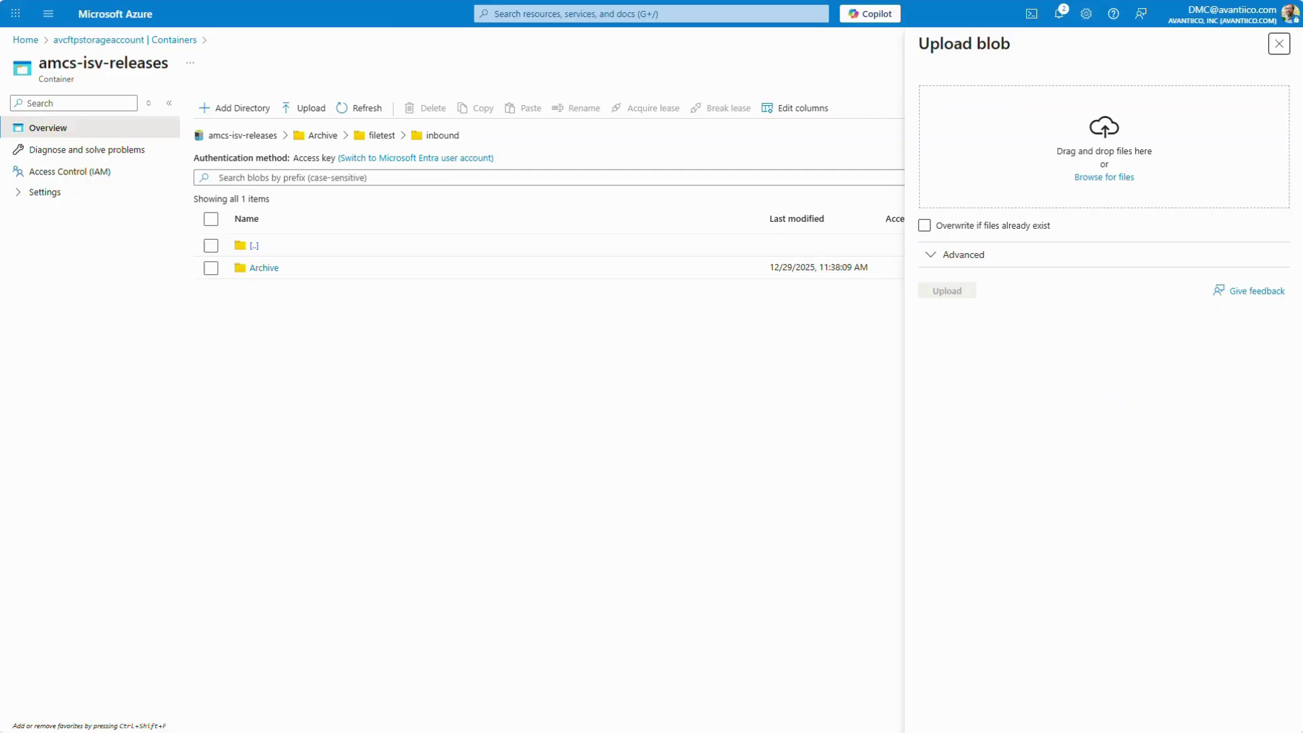
key(alt+Tab)
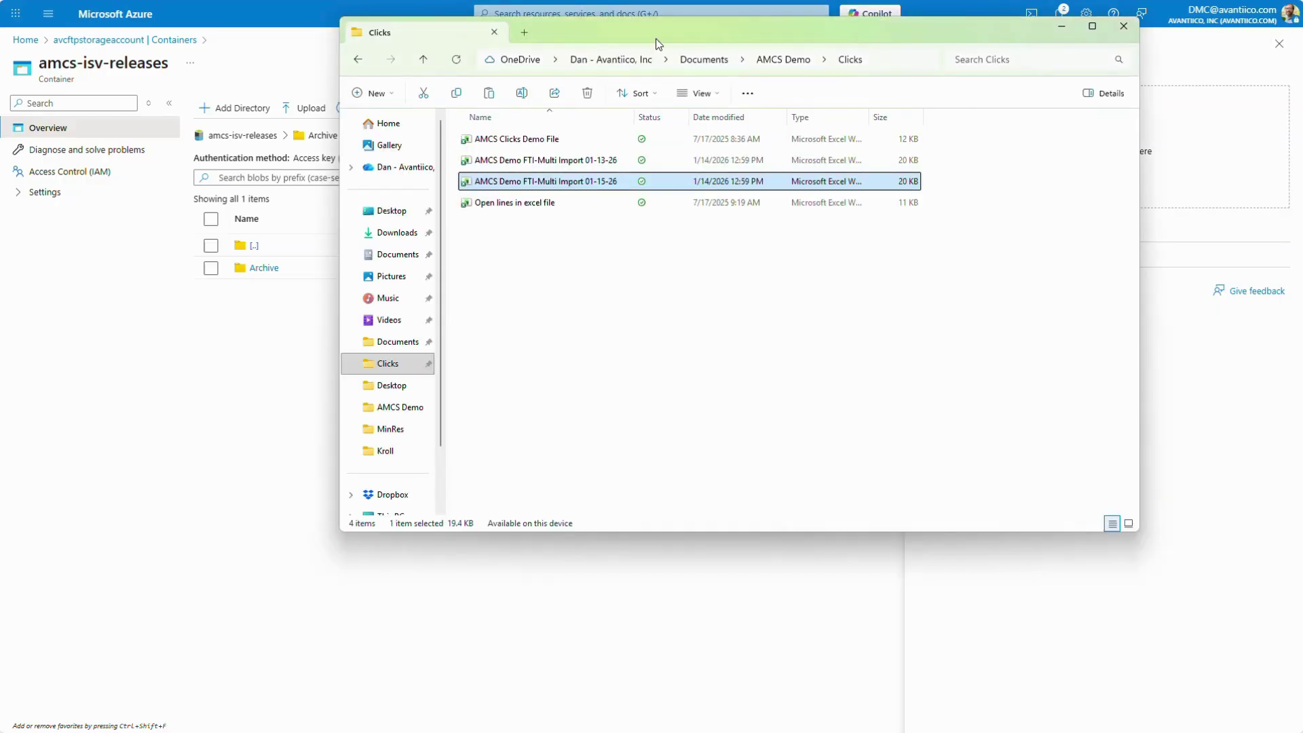
drag(656, 38, 522, 201)
drag(1002, 128, 1003, 129)
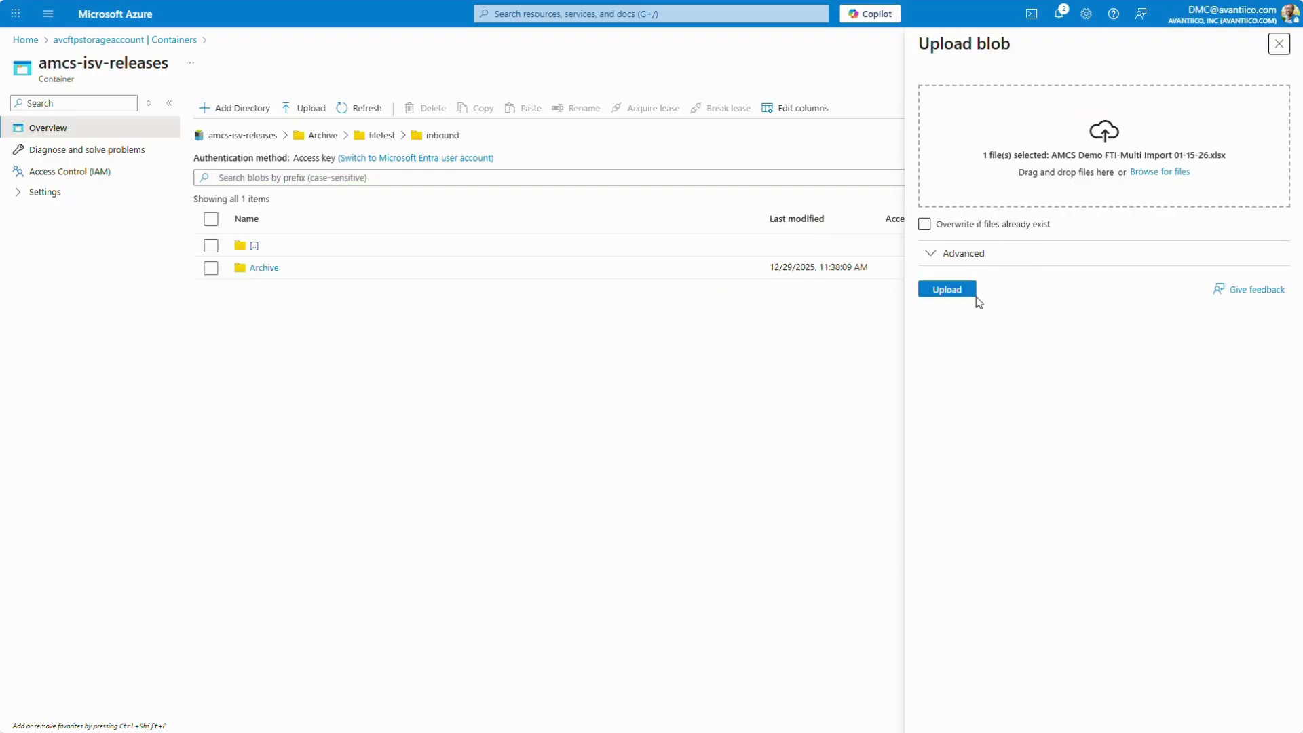
click(954, 296)
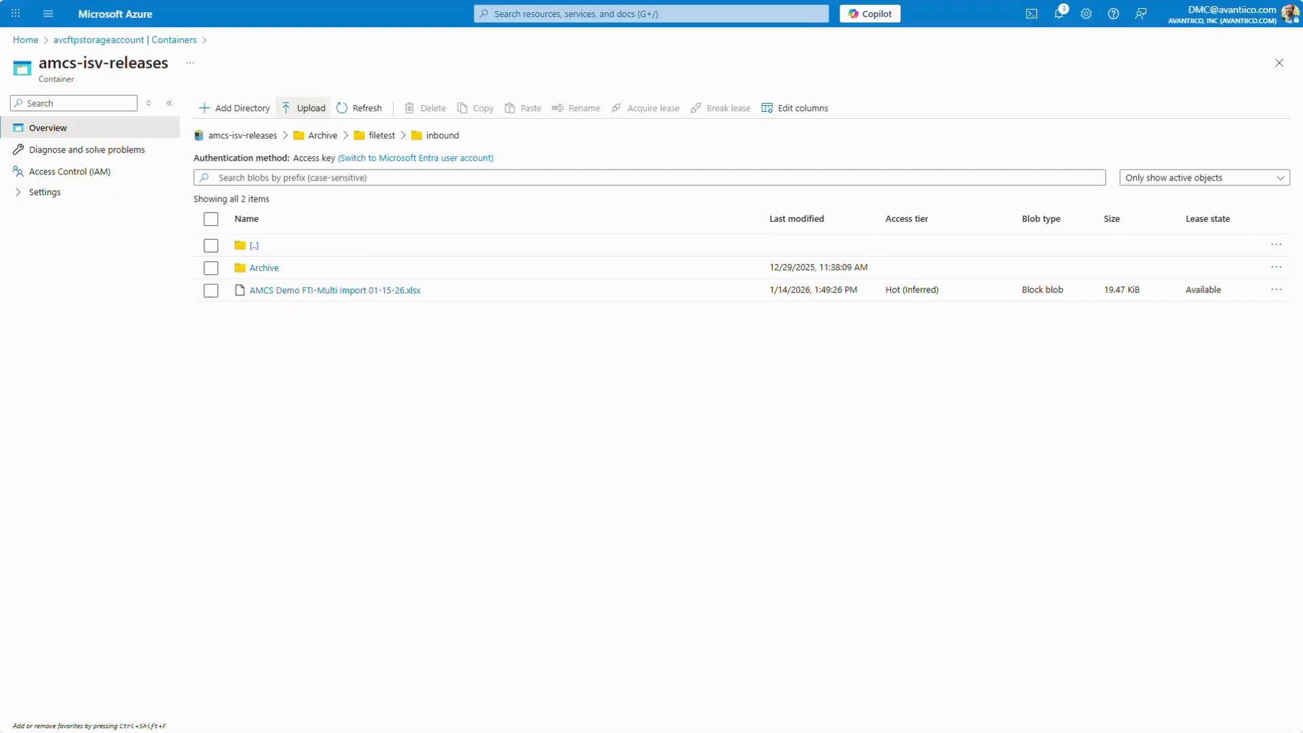
- Switch back to Finance and Operations and run the ledger journal periodic task Transfer ledger journal external files
click(231, 1)
click(14, 170)
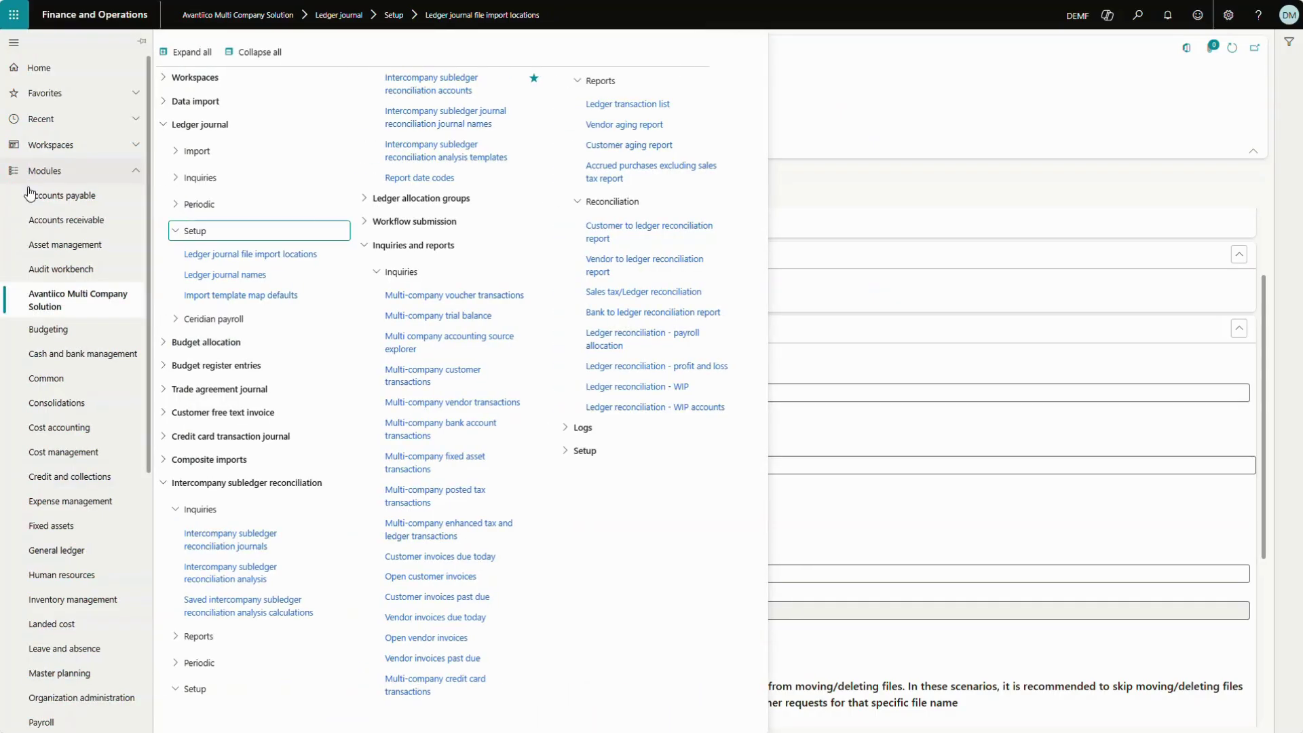
click(212, 210)
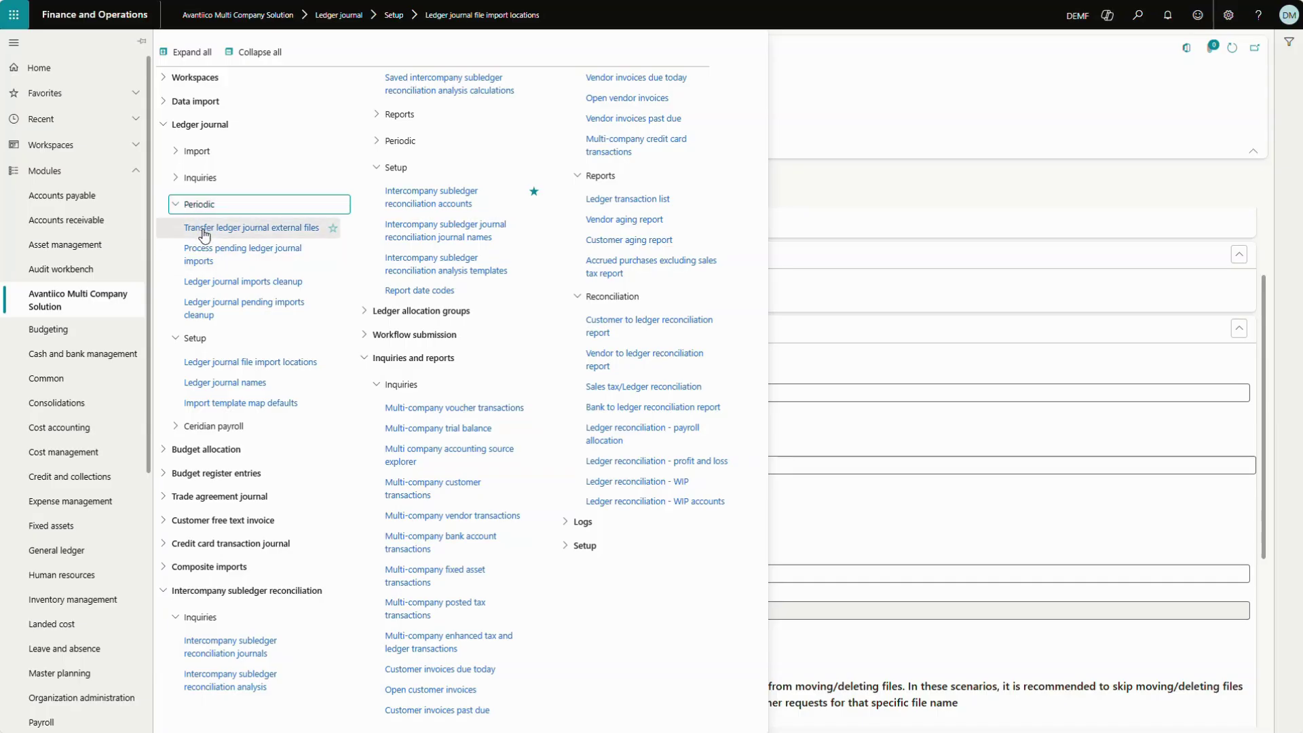
click(204, 231)
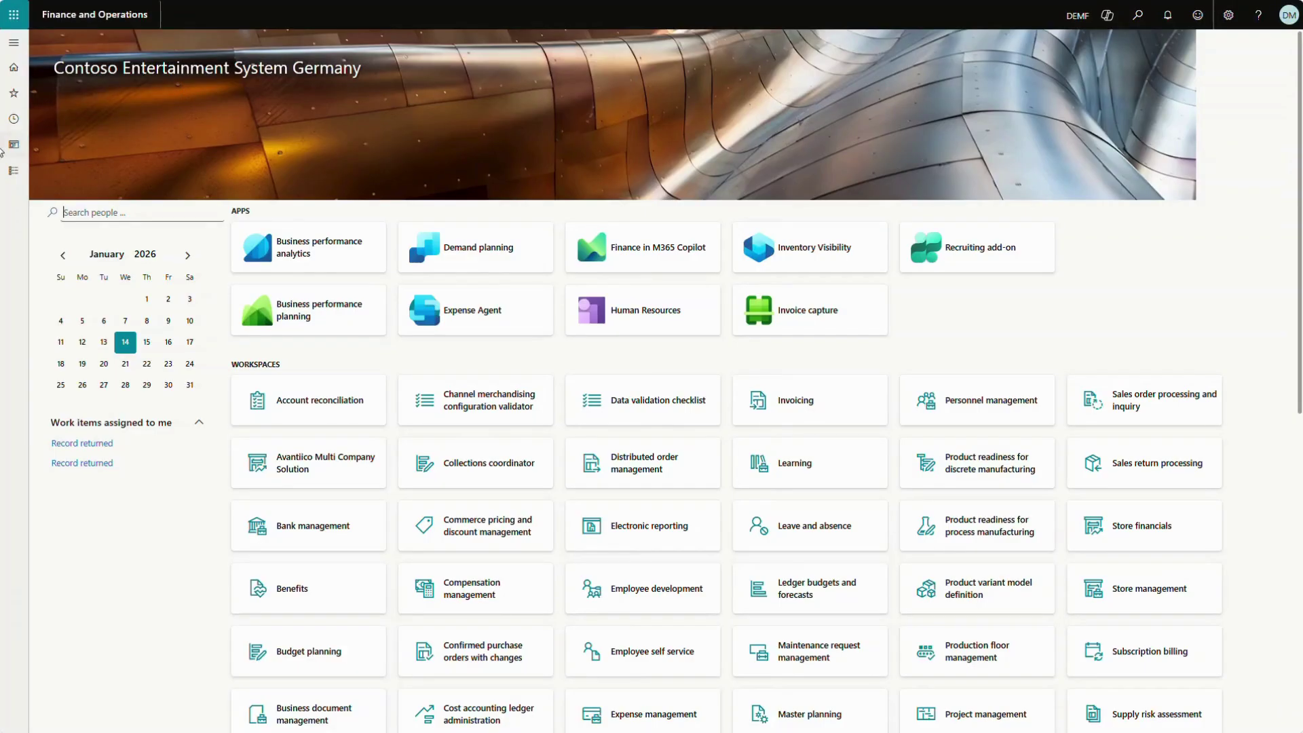
- Open the Ledger journal pending imports inquiry and examine the status, file name and creation details of the transferred file
click(6, 174)
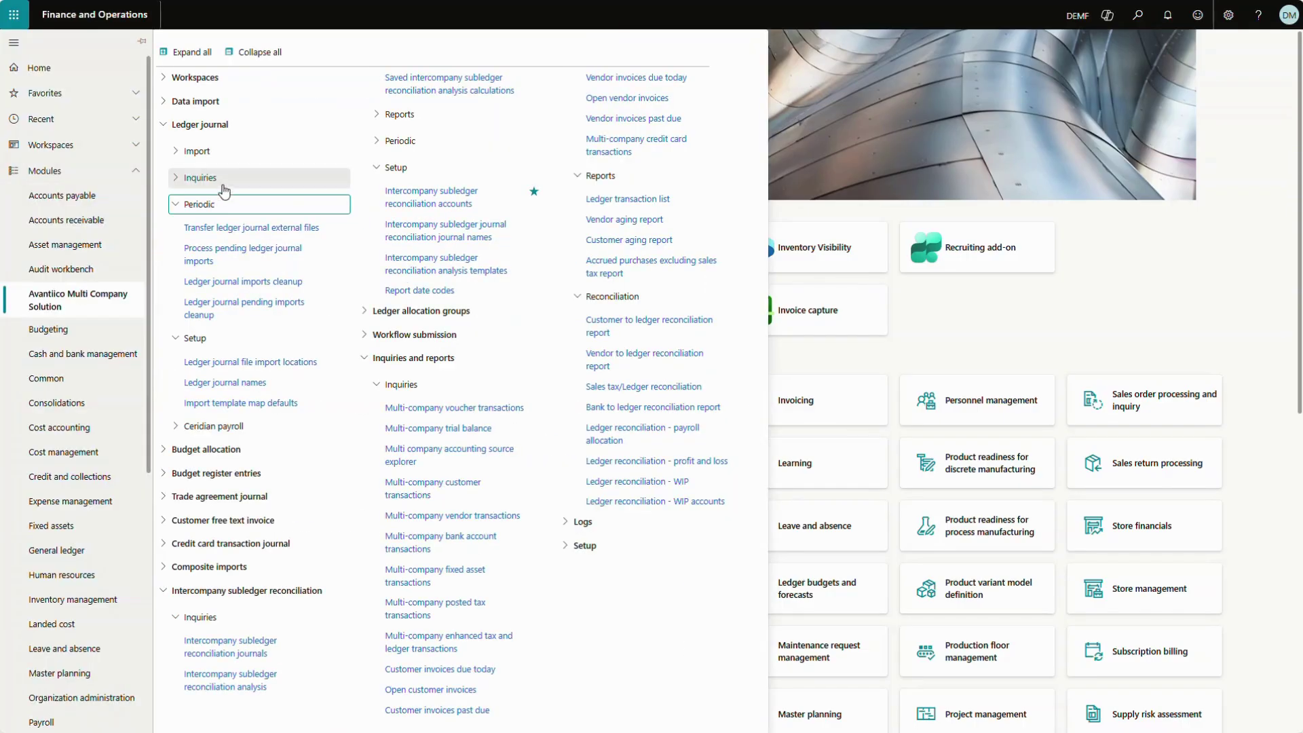
click(203, 177)
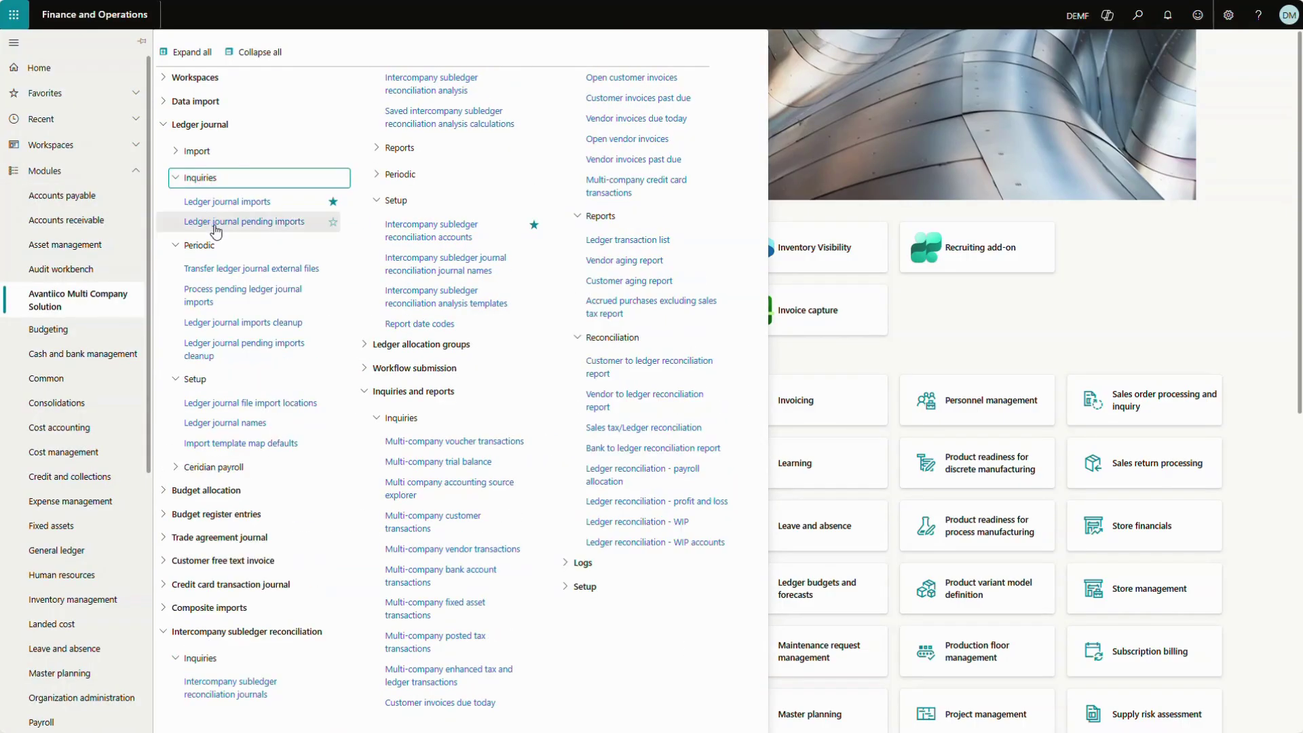
click(211, 223)
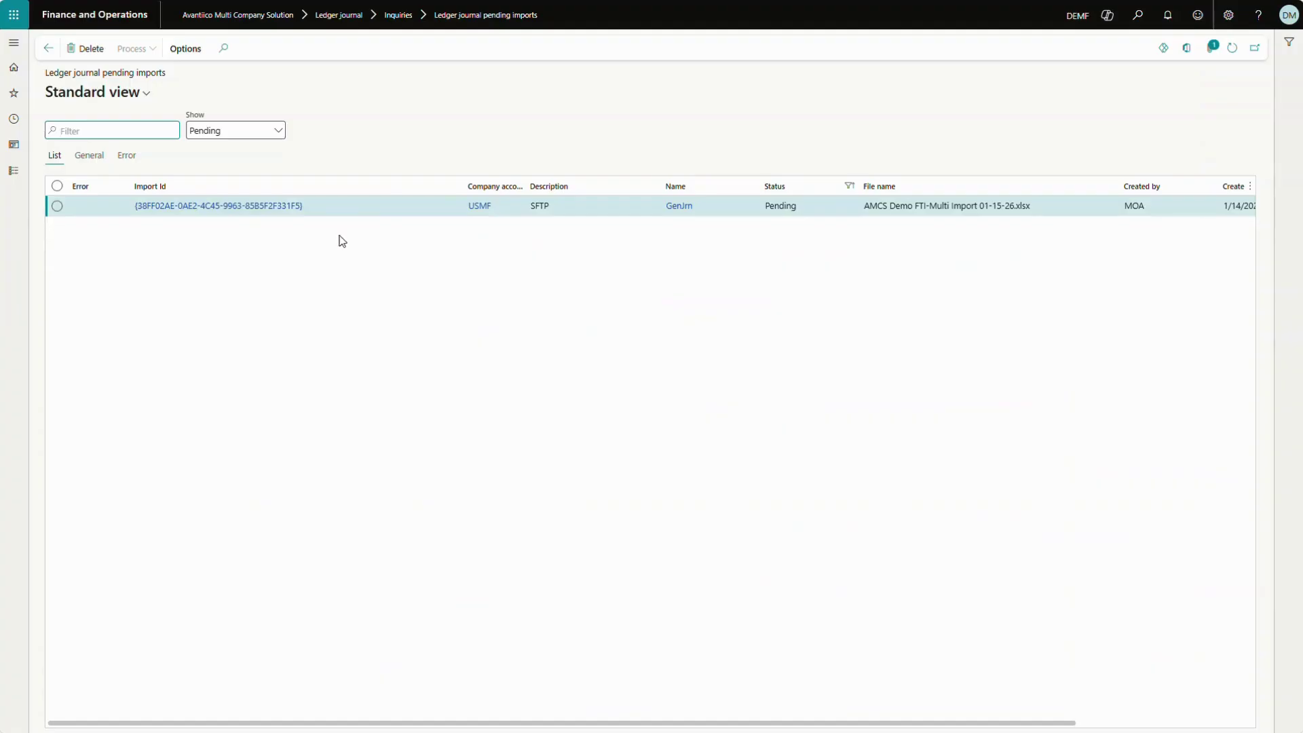
scroll(427, 231, right, 5)
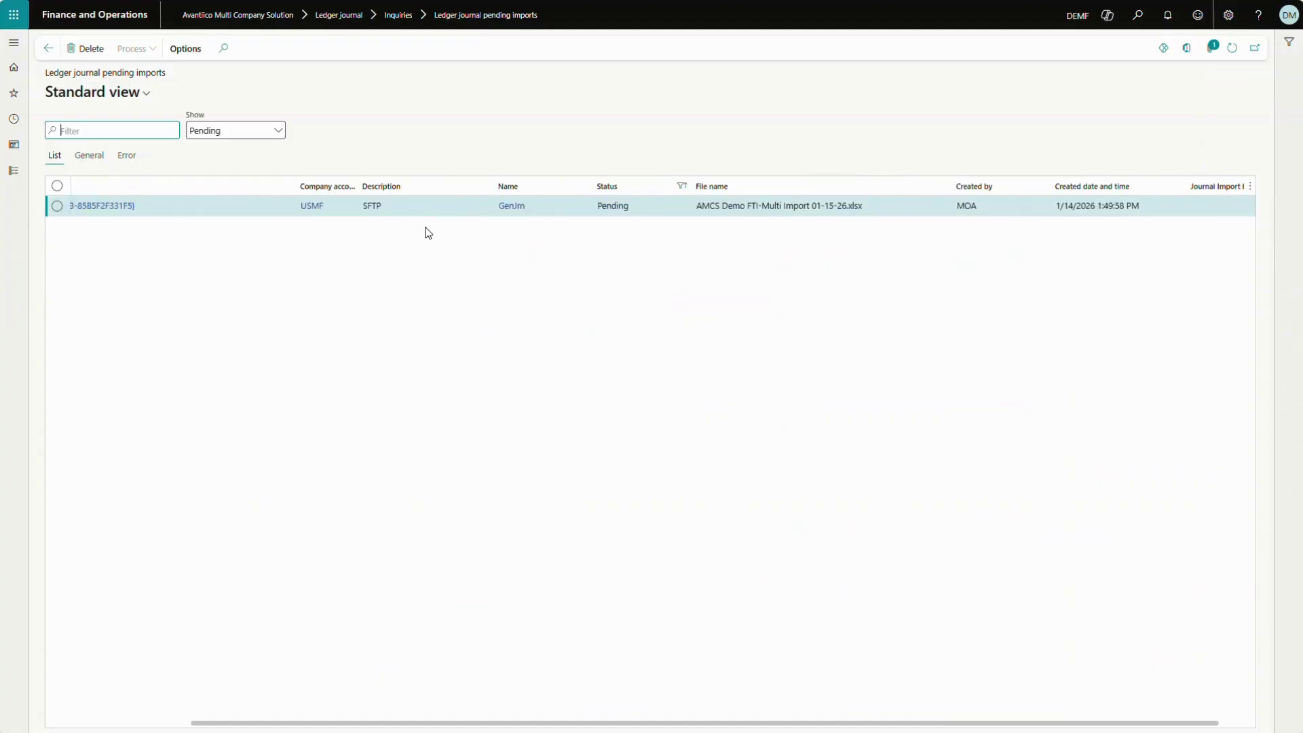
scroll(1025, 227, left, 5)
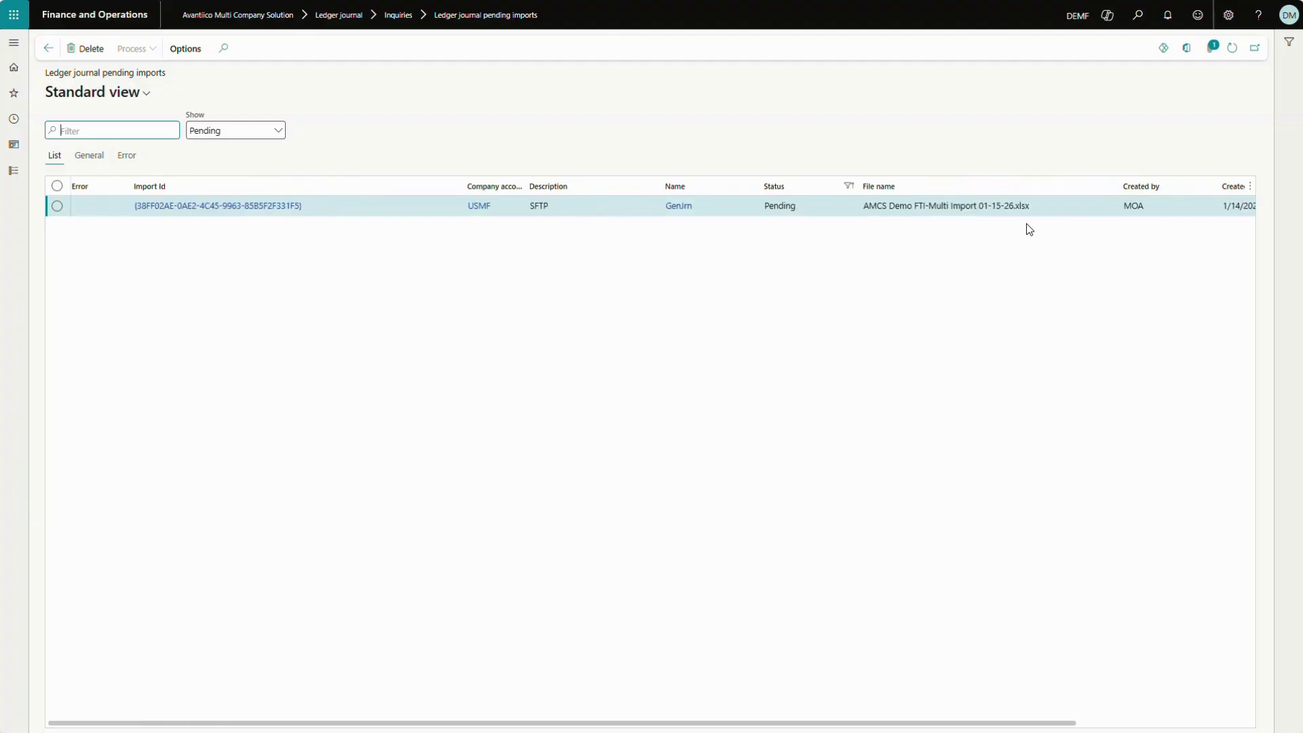
- Refresh the Azure inbound folder and run the periodic task Process pending ledger journal imports for records with Pending status
click(14, 172)
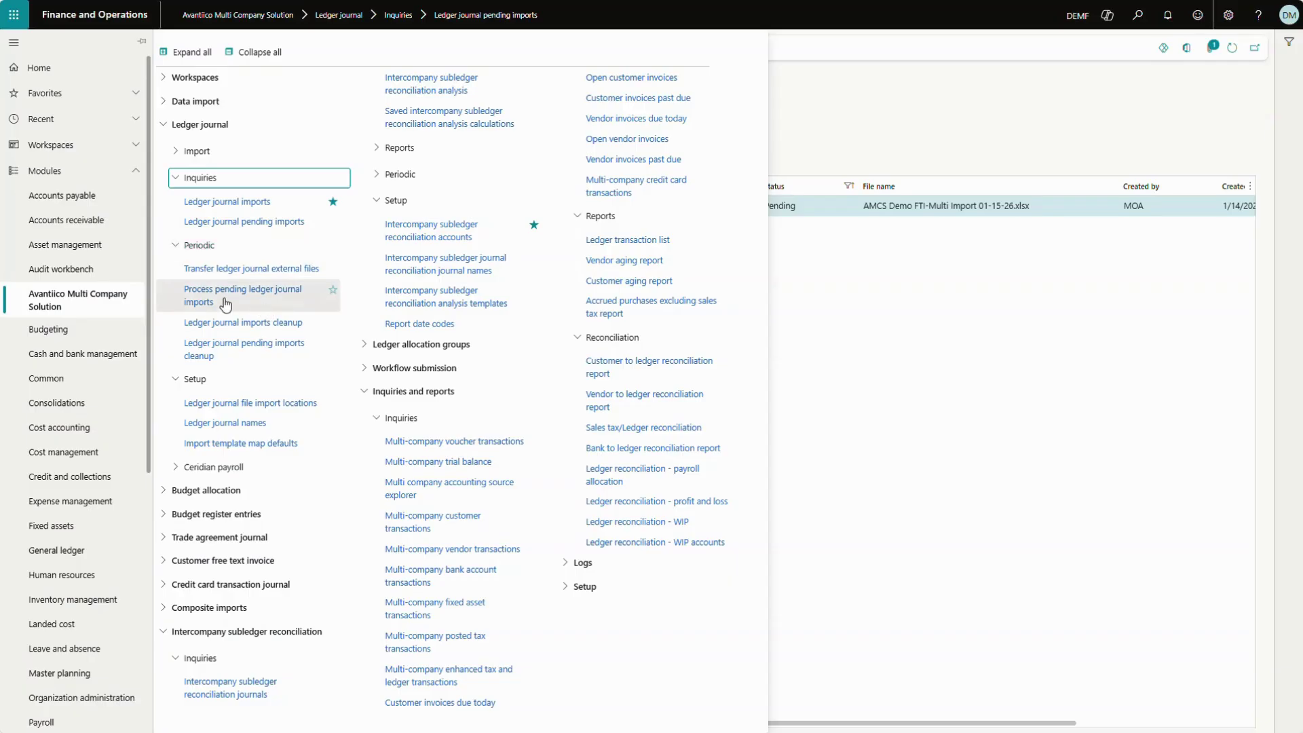
click(208, 304)
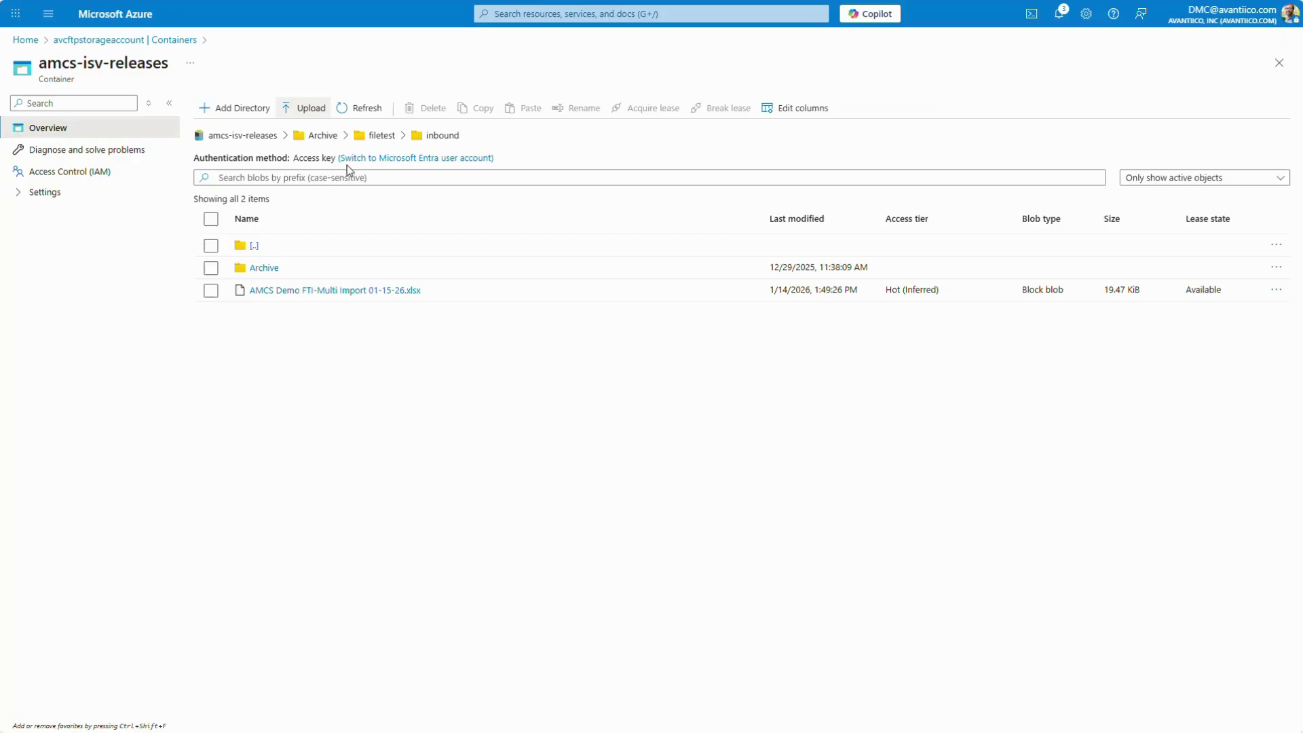
click(360, 107)
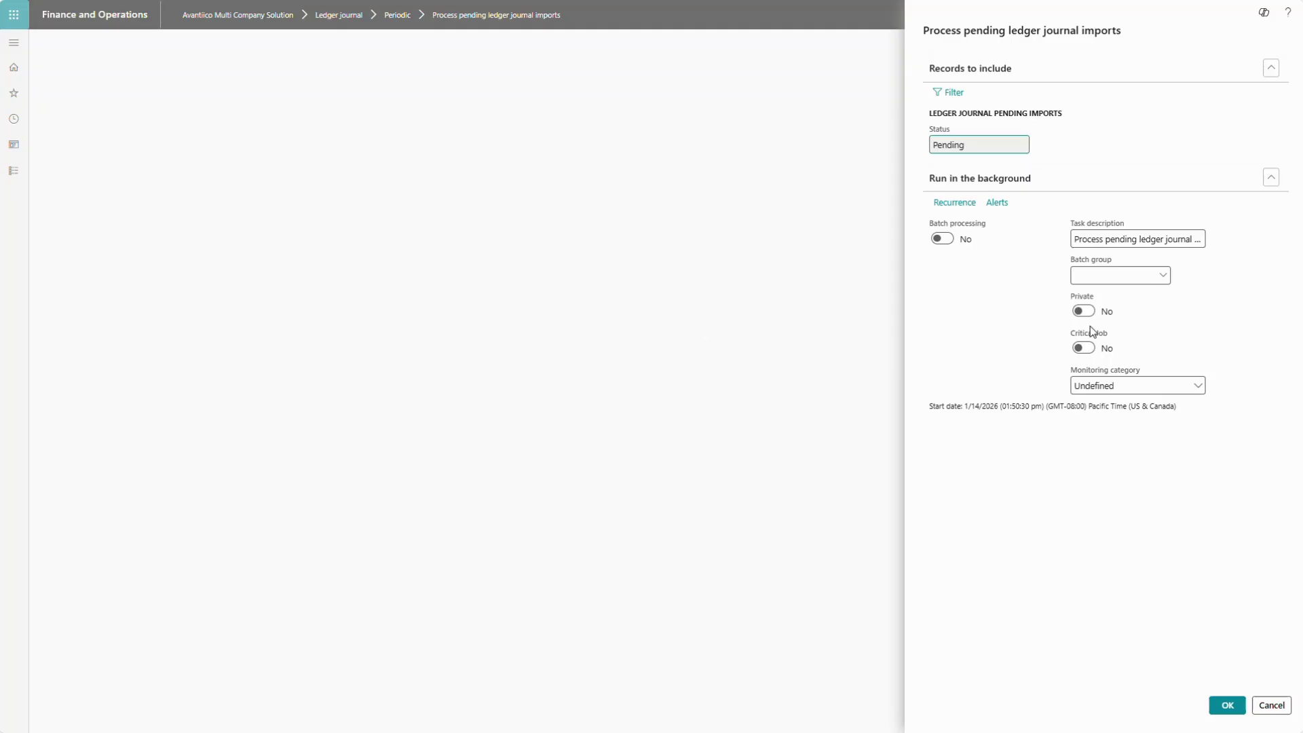
click(1275, 706)
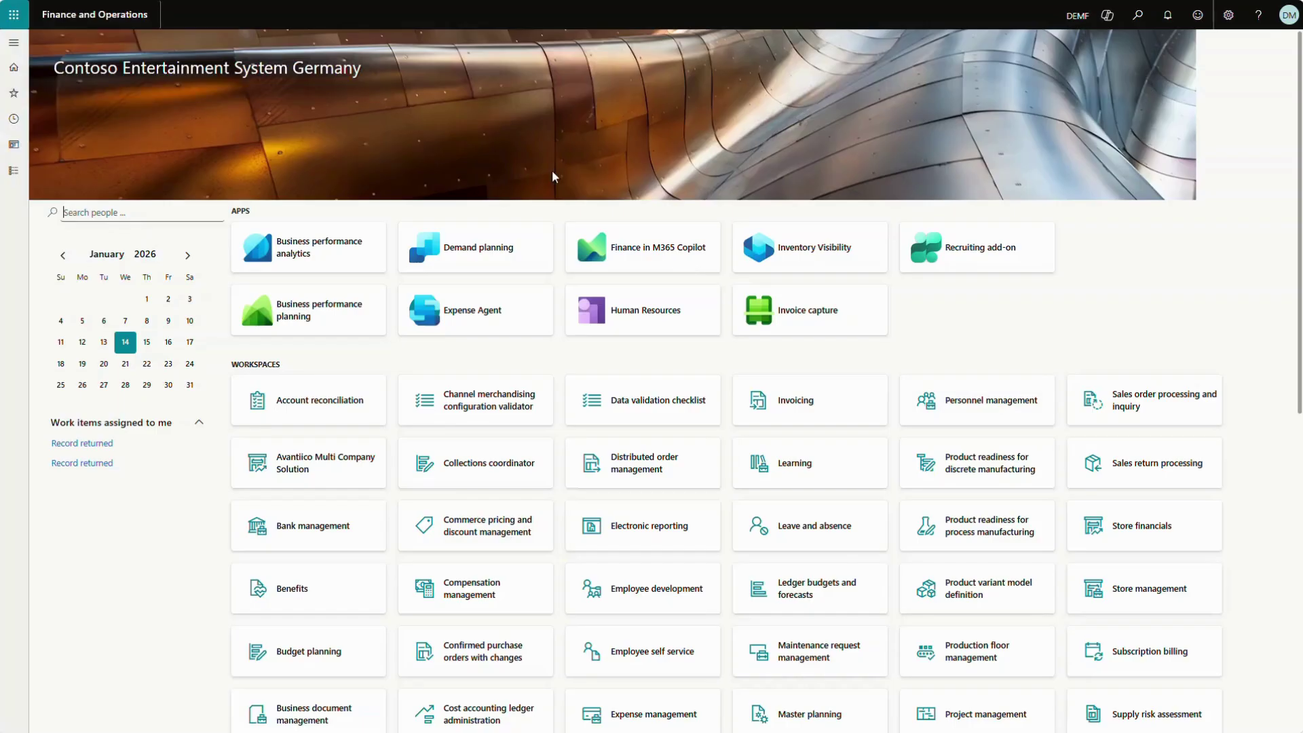
- Reopen Ledger journal pending imports and show only the records with Processed status
click(10, 123)
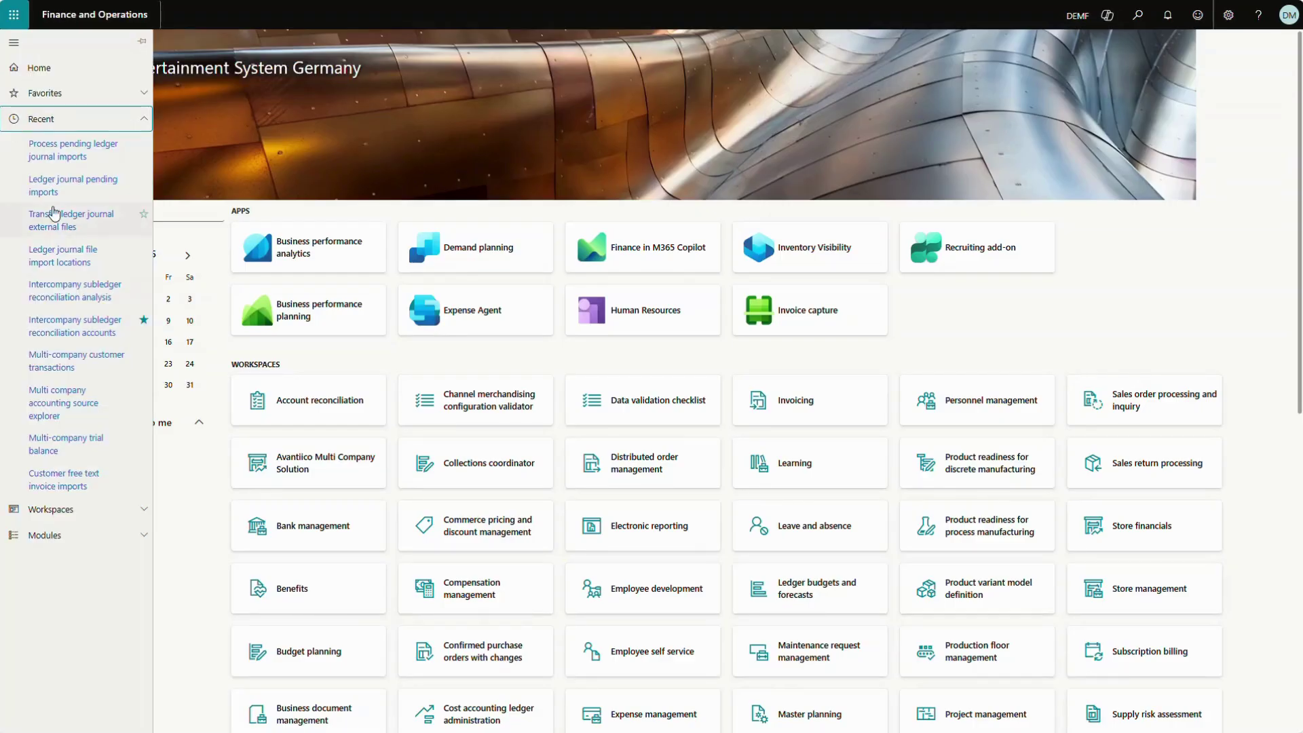
click(52, 192)
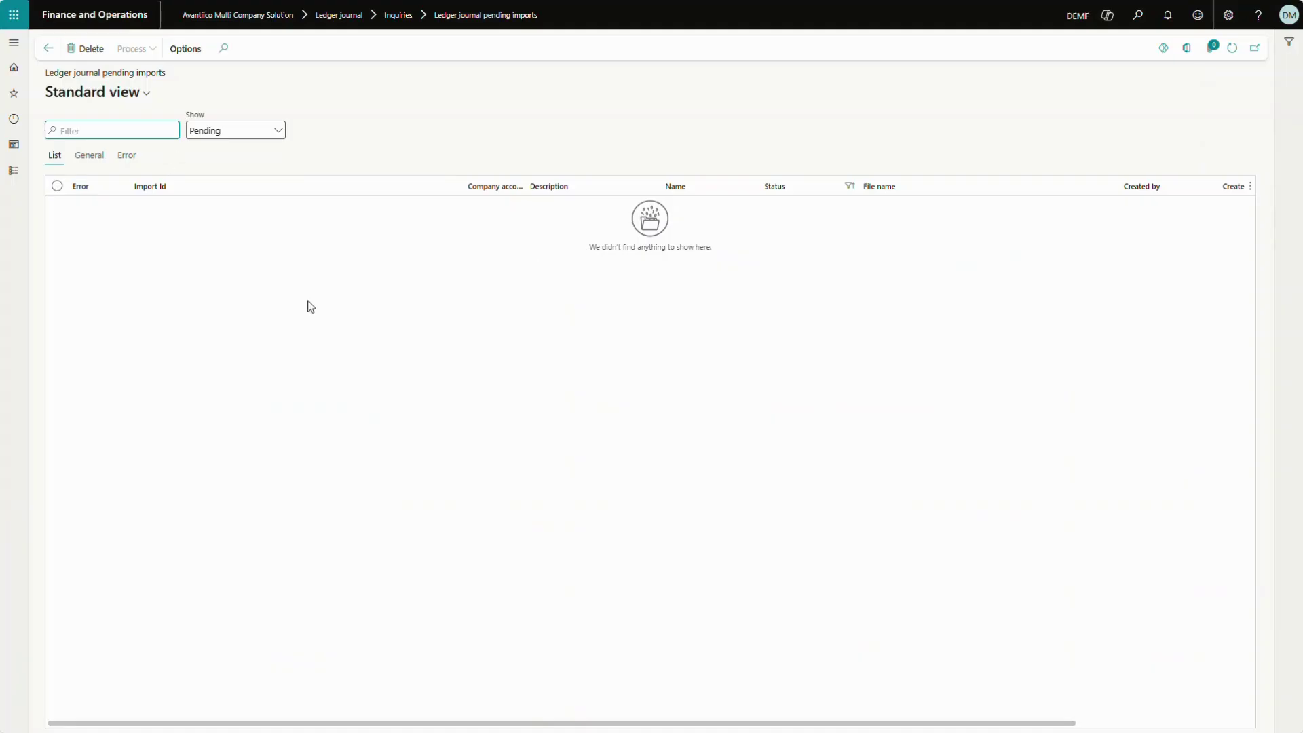
click(278, 131)
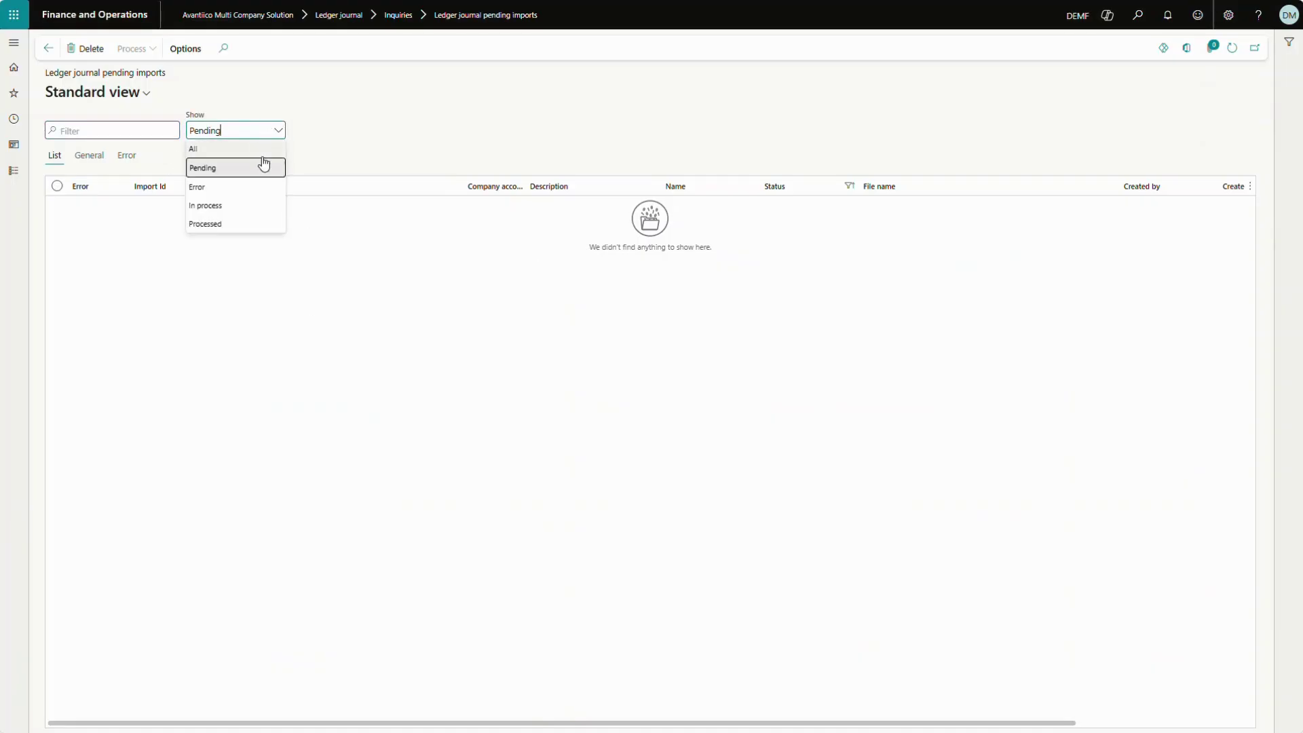
click(247, 224)
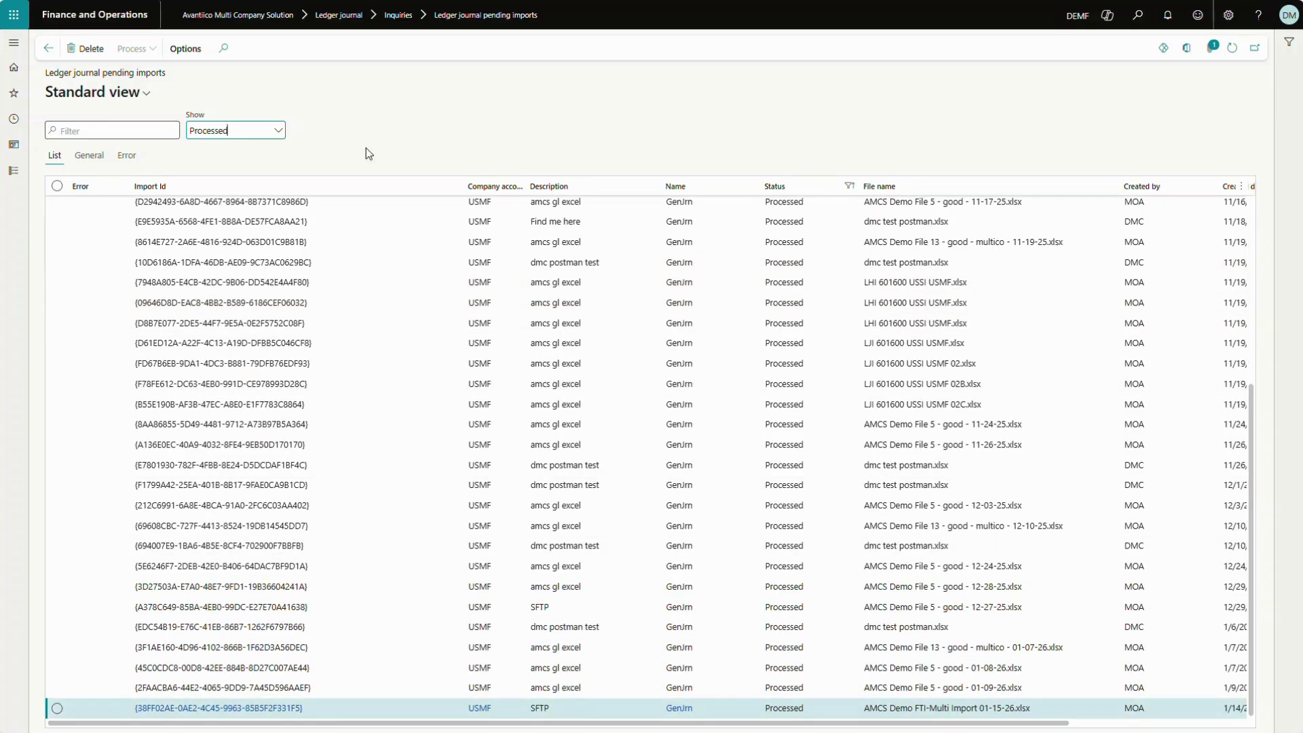
- Open the Ledger journal imports inquiry to check the entry for the imported file, and return to the home page
click(14, 170)
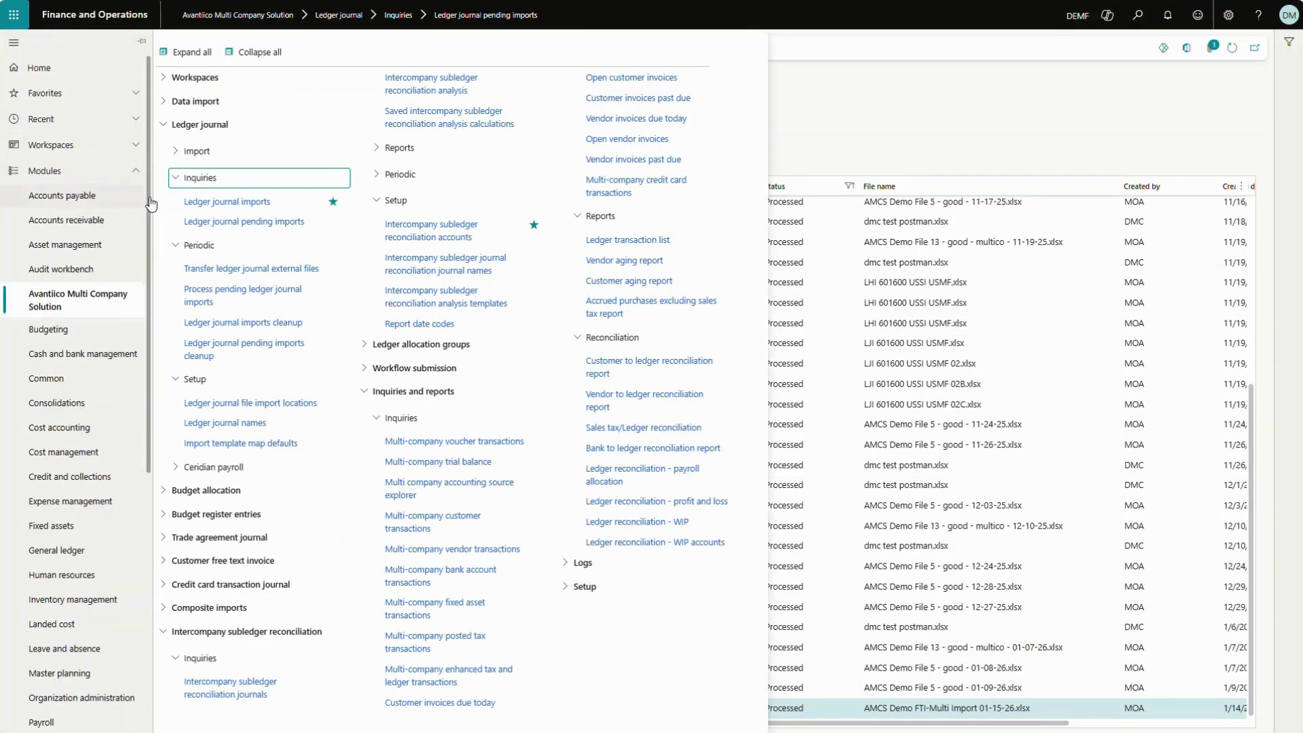
click(211, 202)
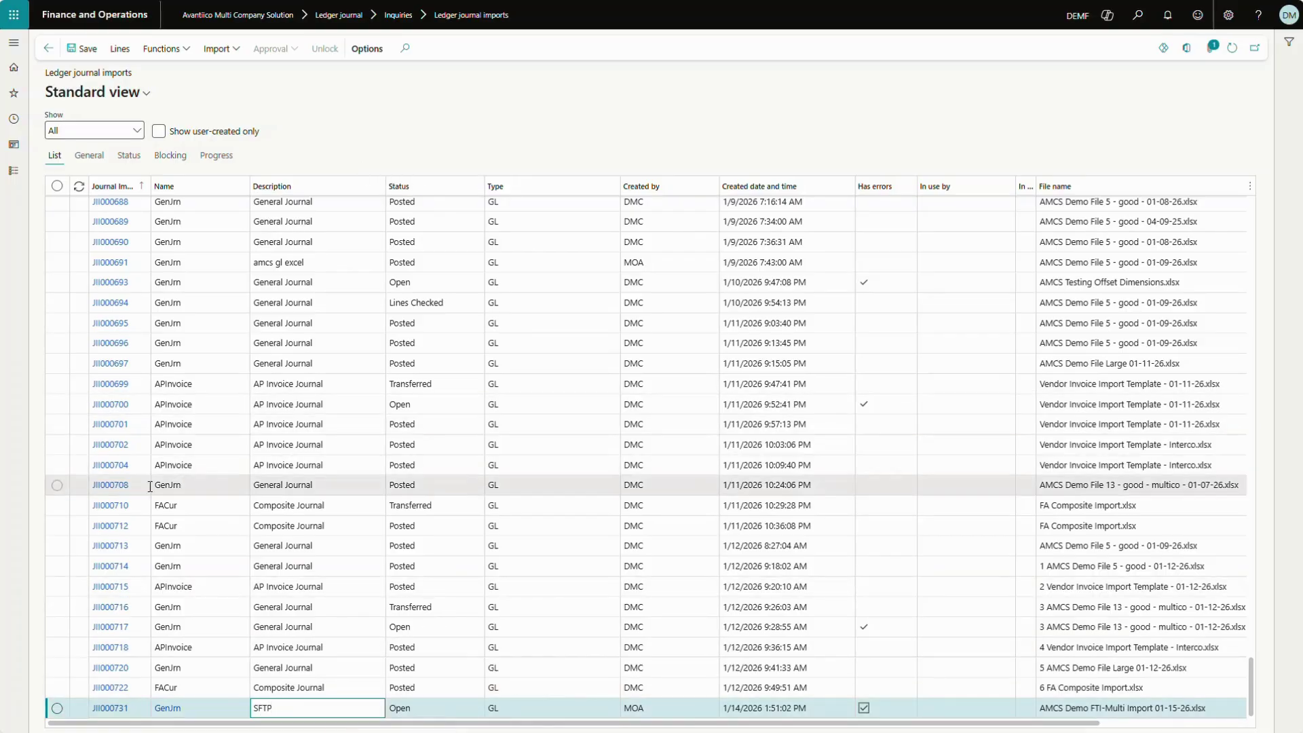
click(117, 19)
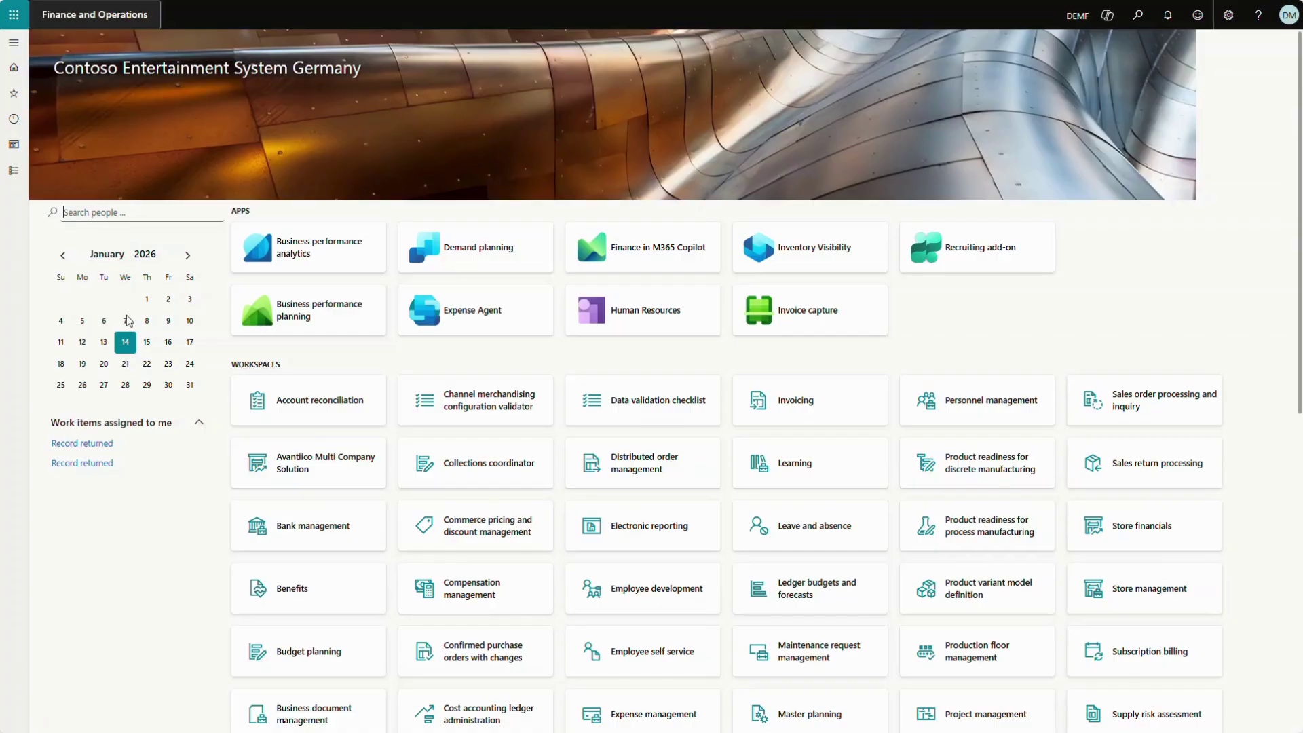